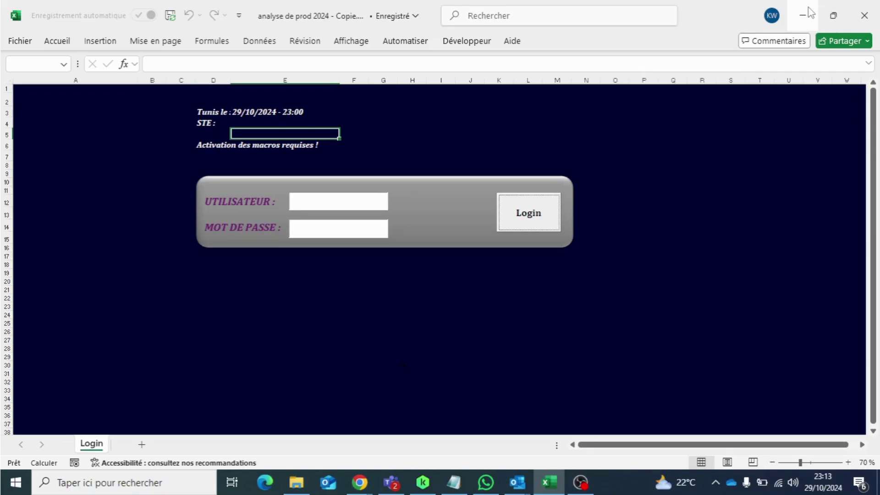
Step: Log in on the workbook's login form with the user name and password to open the sales dashboard
click(582, 482)
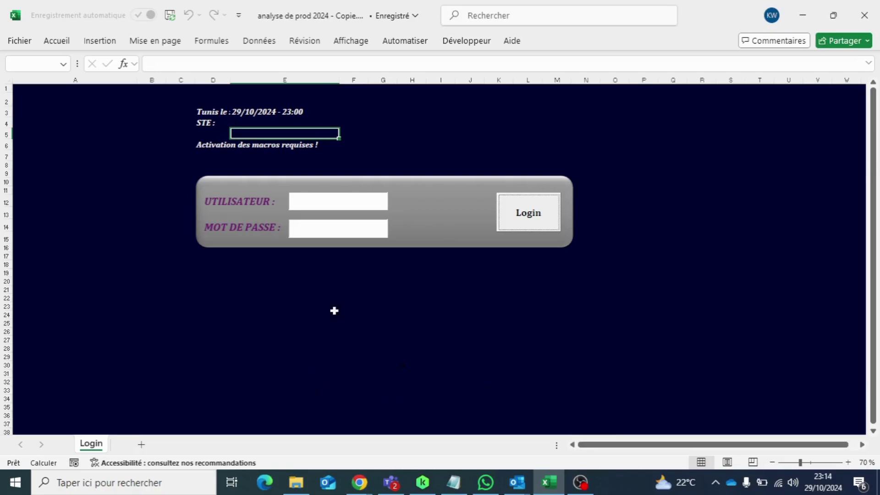
click(344, 204)
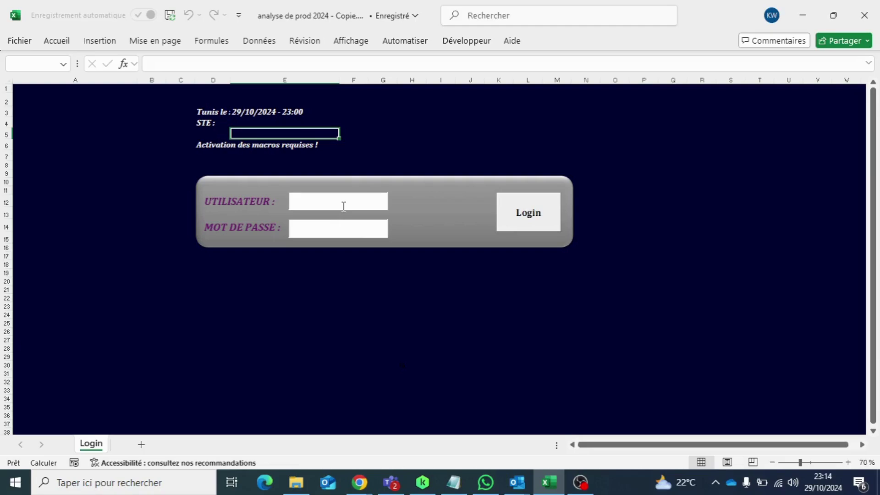
text(USER1)
click(321, 235)
text(1234)
text(****)
click(514, 213)
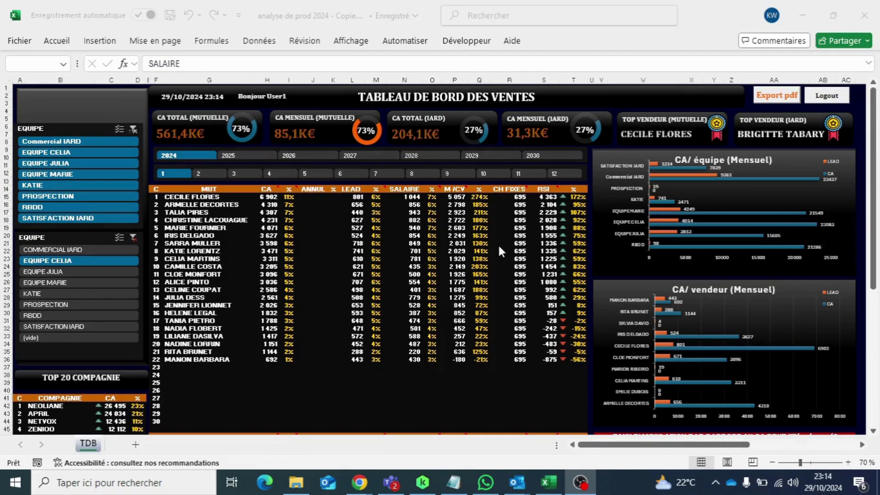
Step: Return to the dashboard workbook showing 2024 month 2 figures, CA total 561,4K€
click(811, 8)
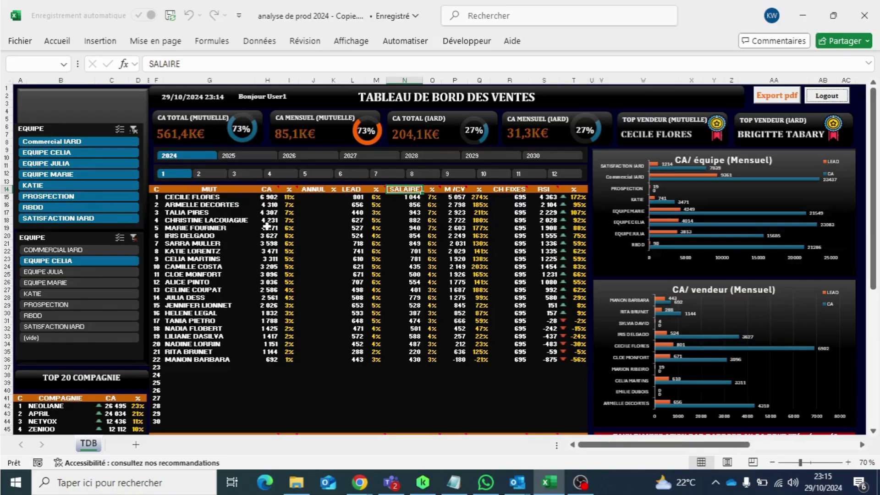
click(574, 485)
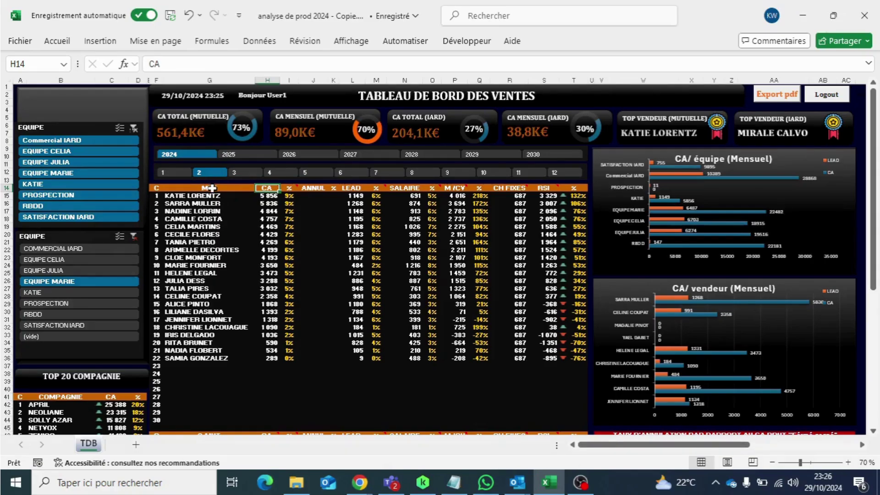
click(352, 188)
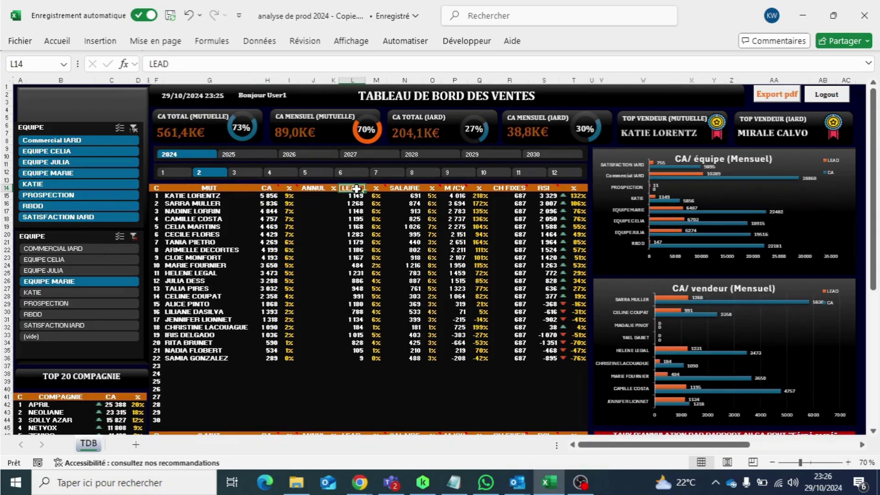
click(404, 187)
click(455, 188)
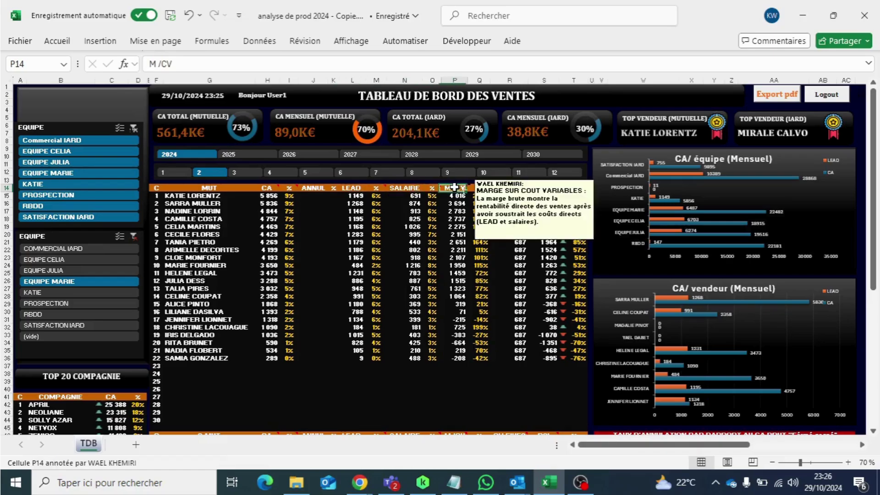
click(545, 188)
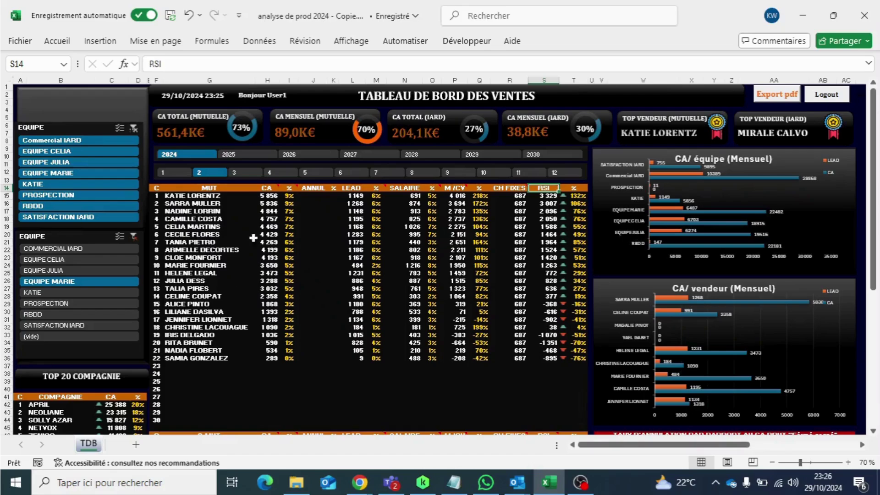
click(273, 188)
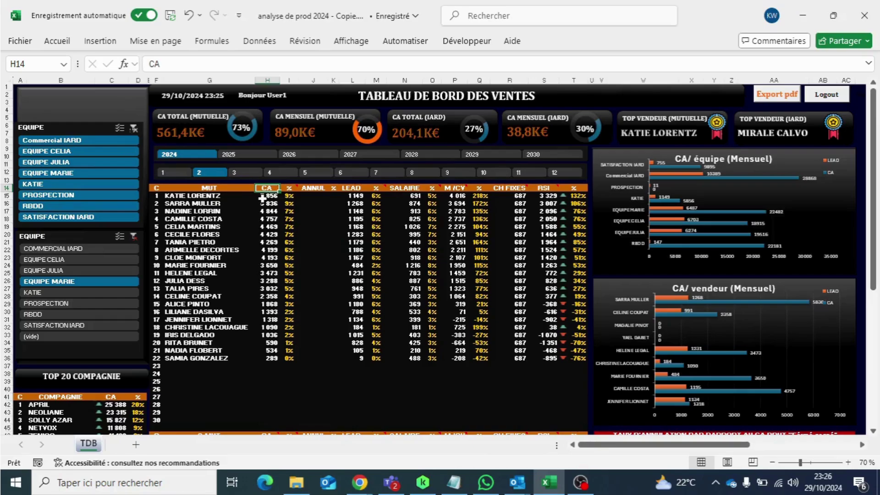
click(351, 188)
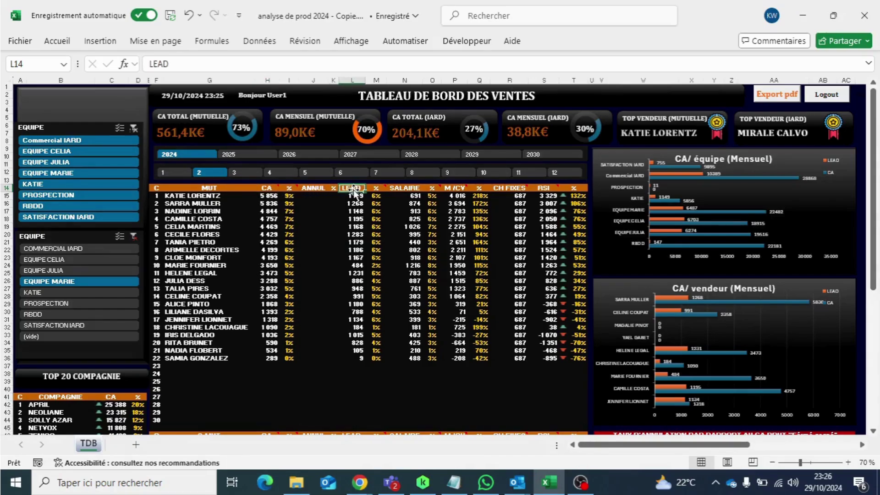
click(376, 188)
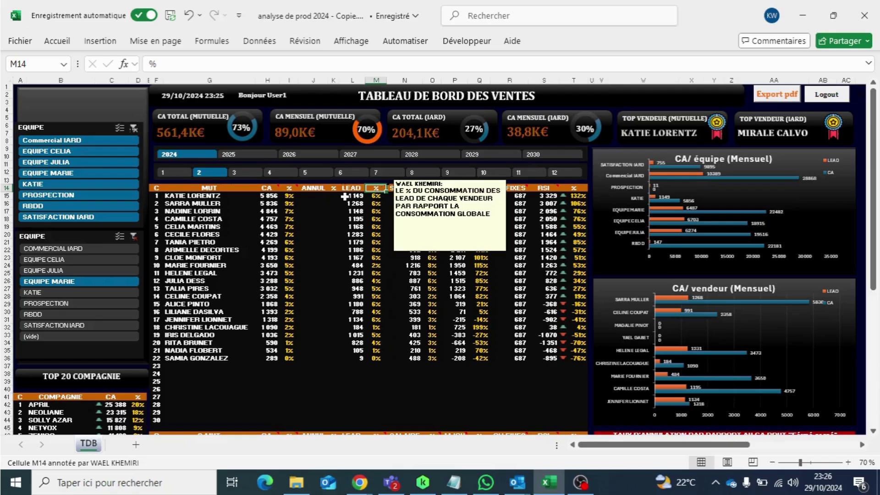
click(313, 219)
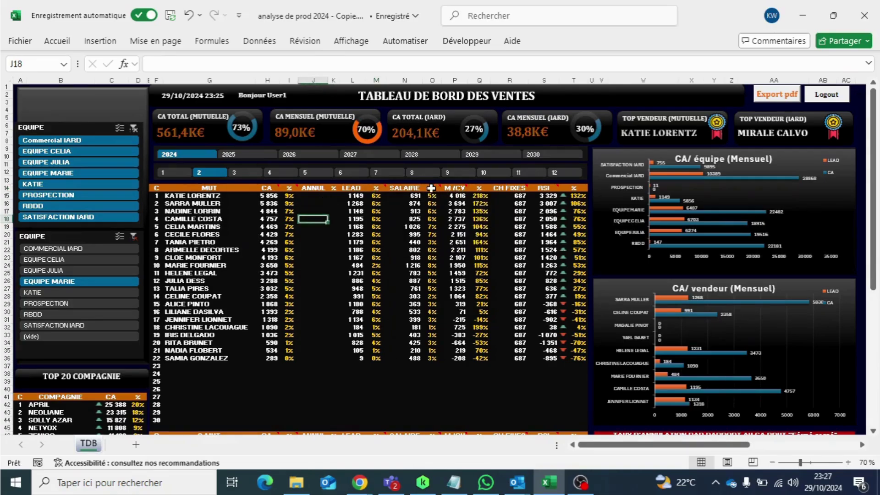
click(417, 188)
mouse_move(433, 188)
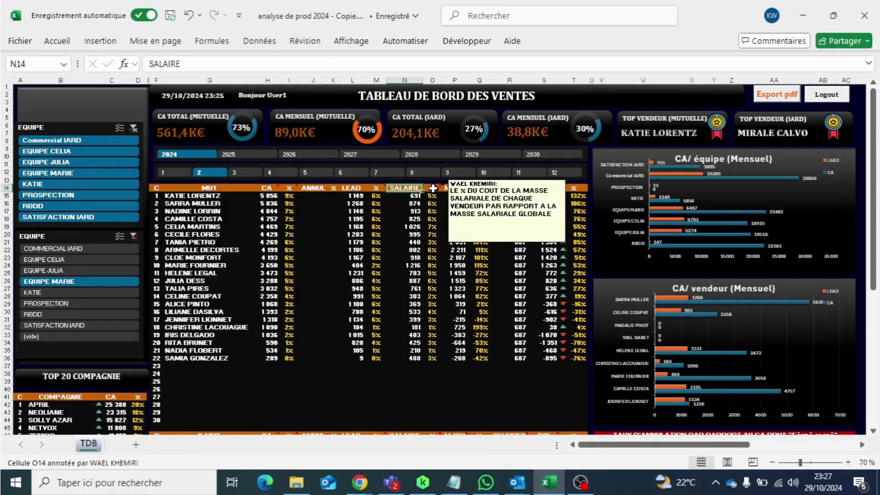
click(433, 189)
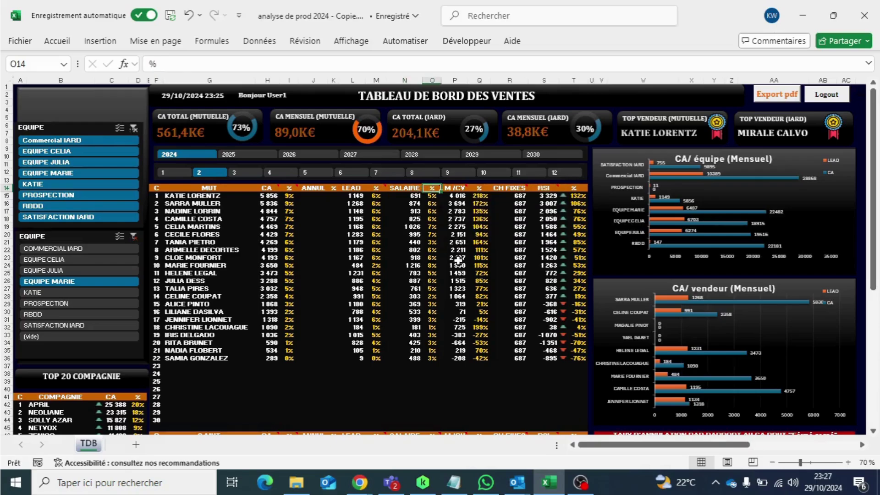
click(459, 189)
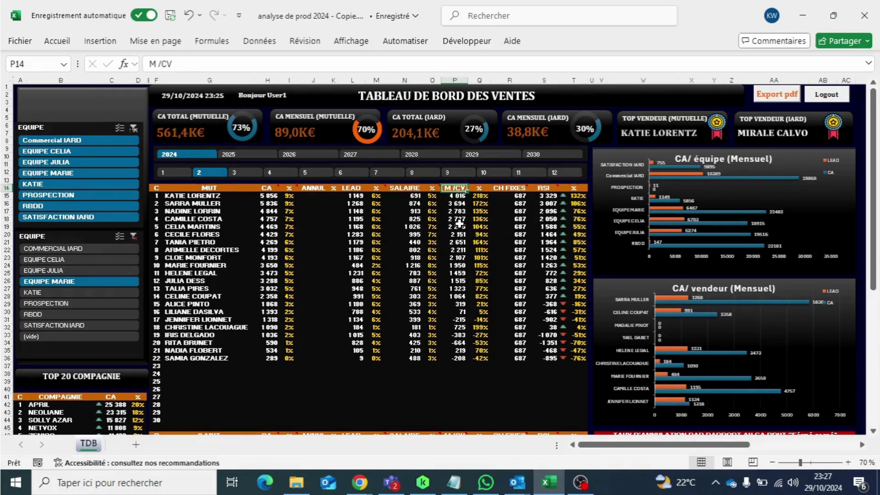
click(515, 189)
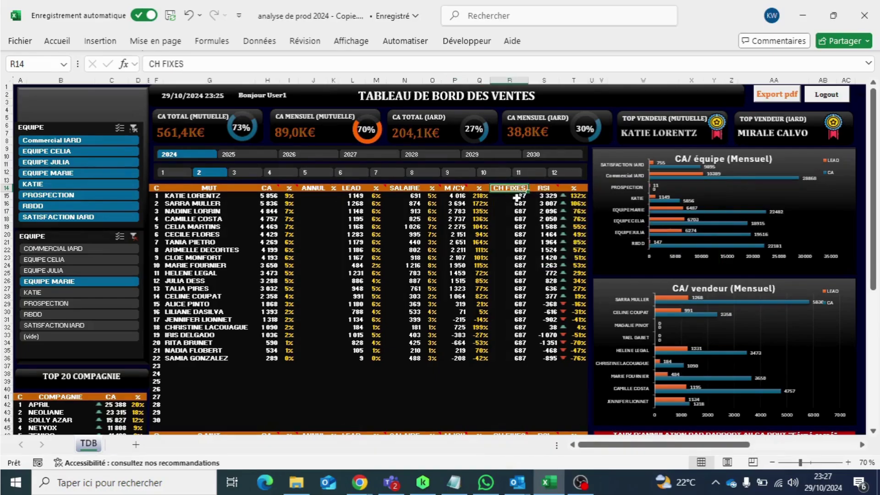
mouse_move(511, 187)
click(547, 189)
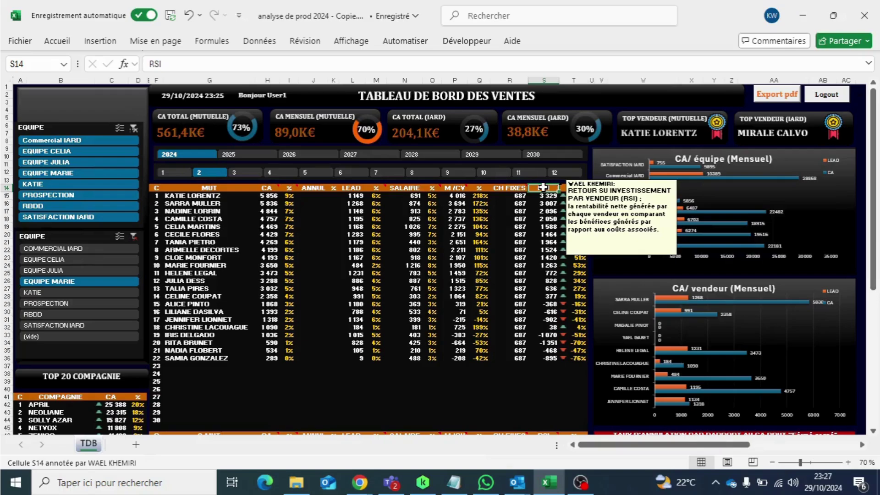
click(581, 482)
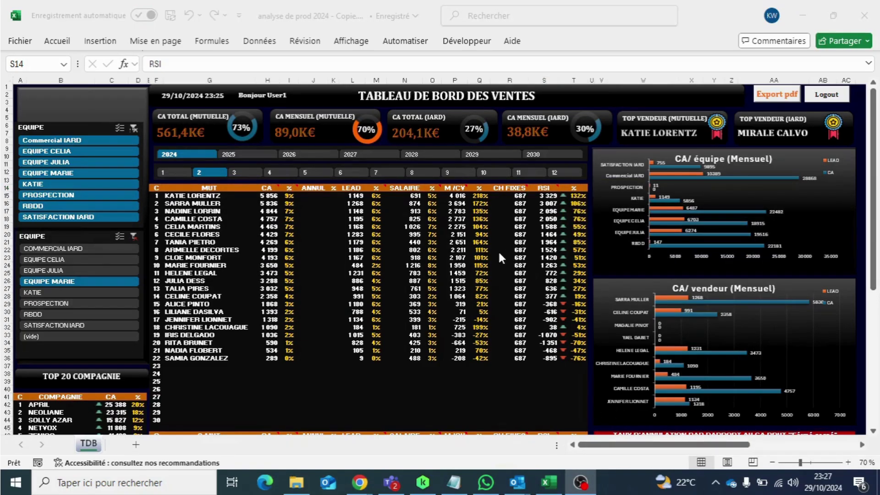
click(715, 15)
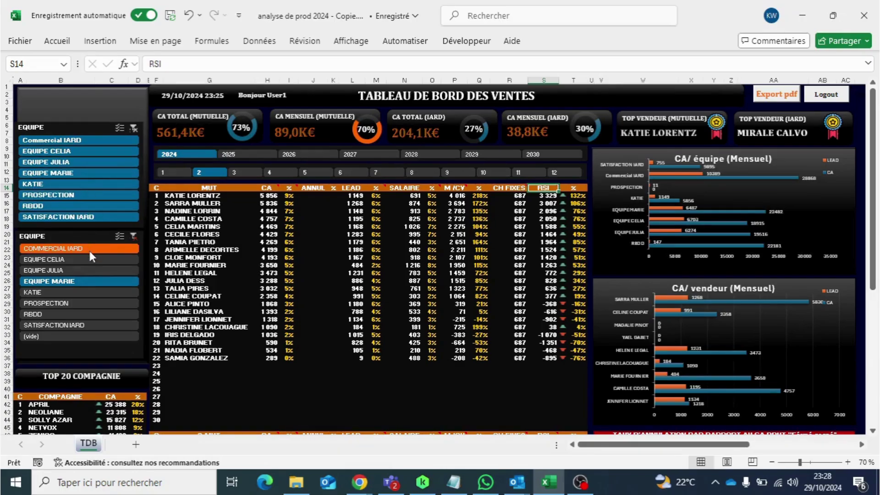
Step: Filter the dashboard to EQUIPE CELIA, stepping the month slicer through 3 and 4 to 5
click(88, 271)
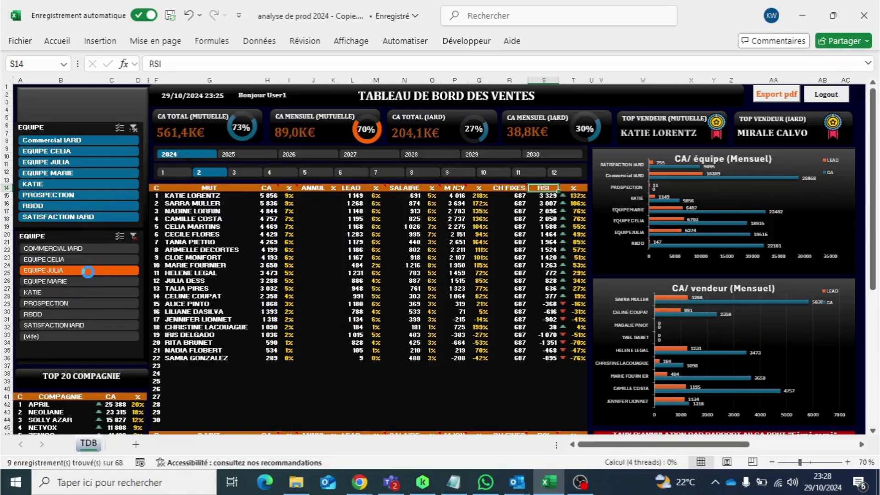
click(80, 260)
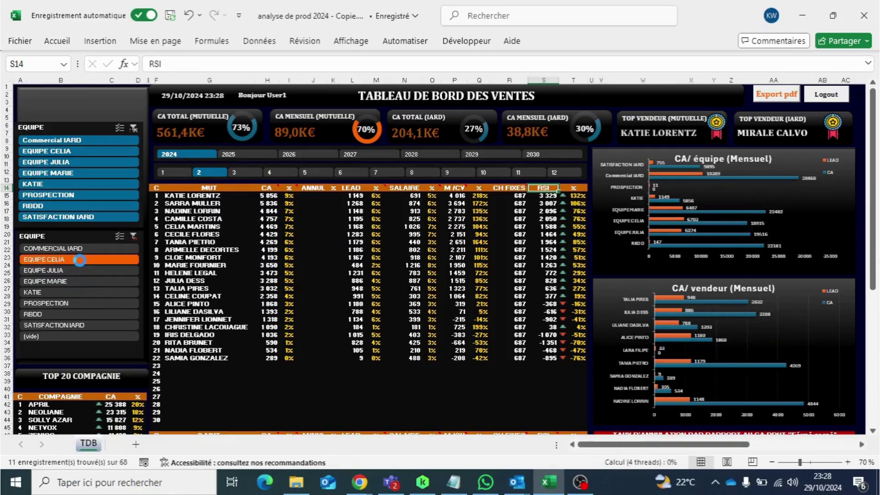
click(237, 172)
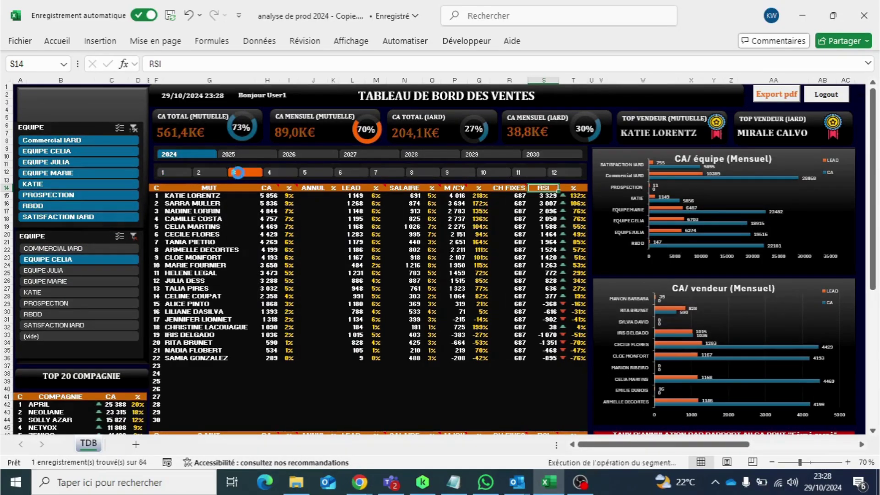
click(273, 171)
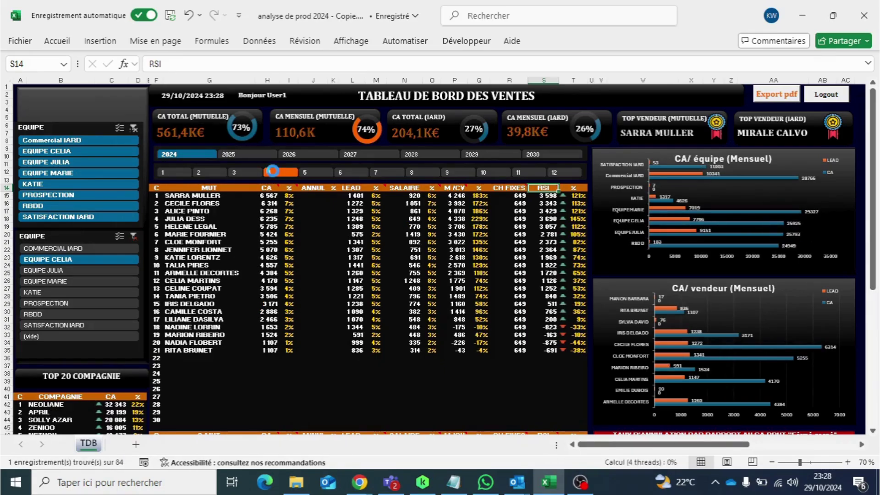
click(319, 171)
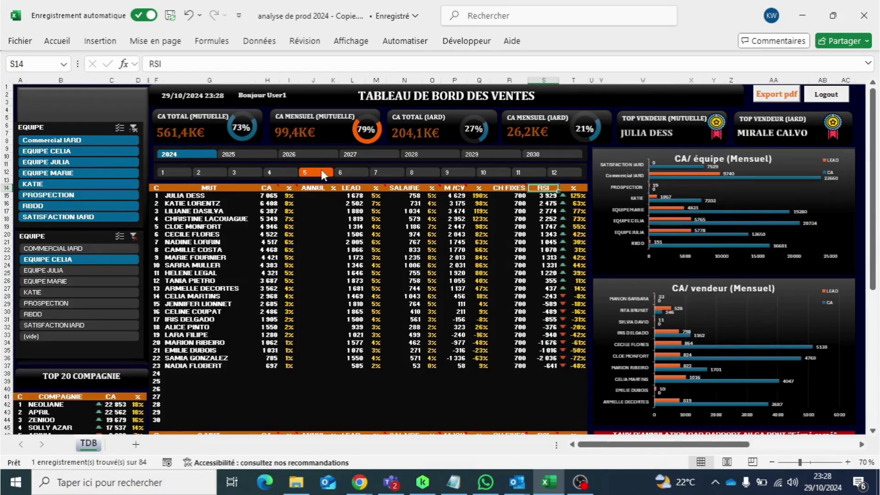
drag(868, 139, 877, 226)
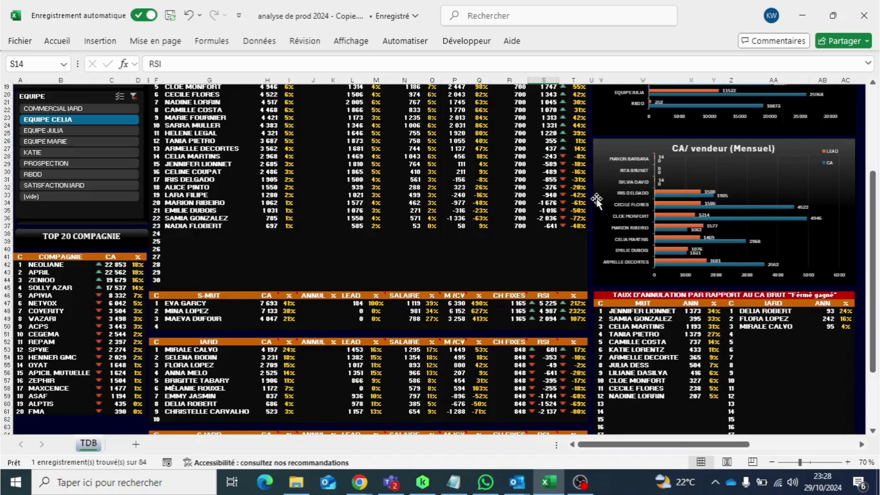
click(873, 103)
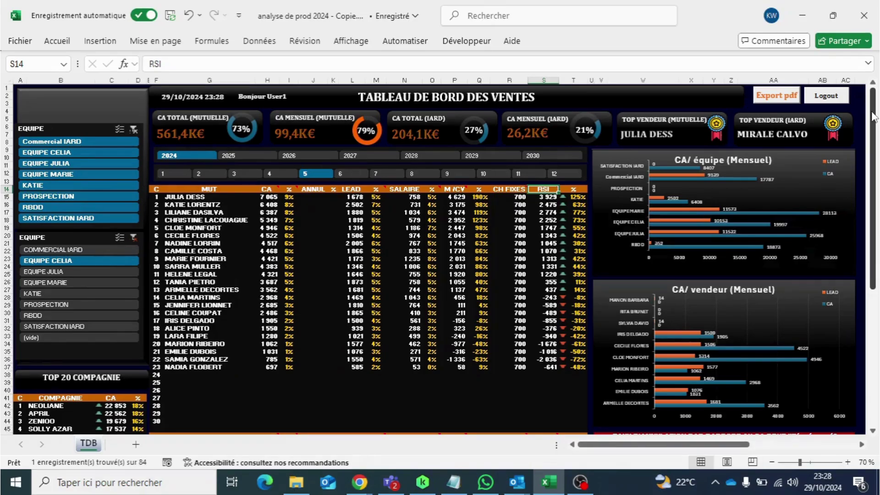
drag(872, 116, 873, 117)
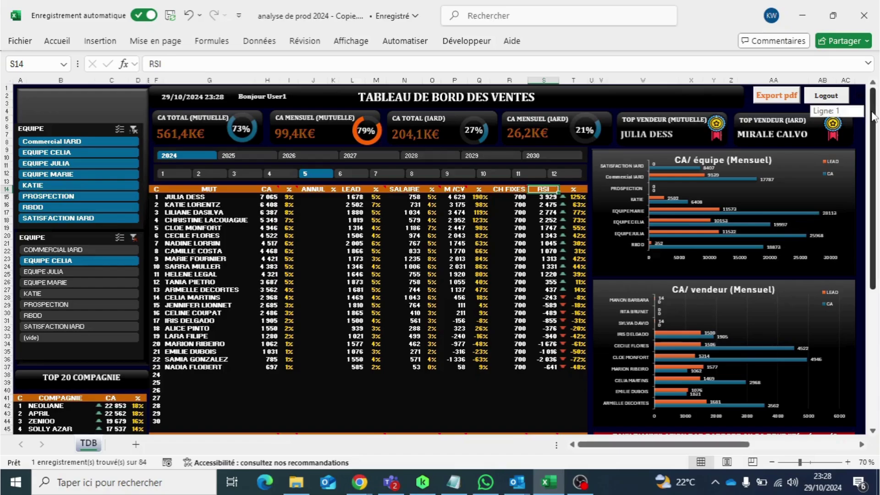
mouse_move(874, 117)
mouse_down()
mouse_move(876, 140)
mouse_move(871, 102)
mouse_up()
click(589, 475)
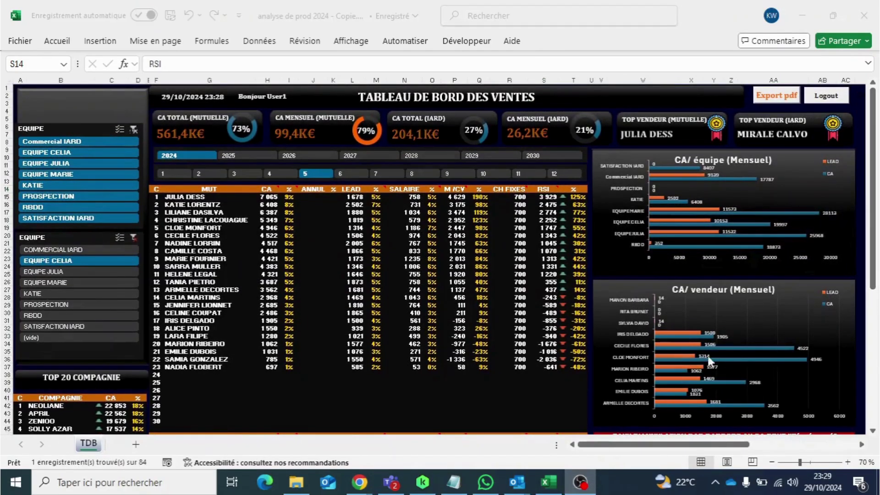